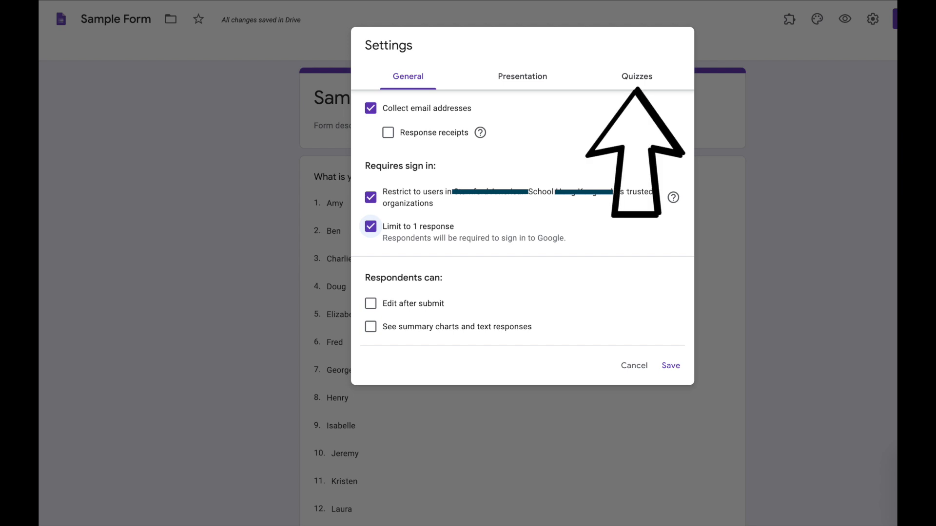
Make the form a quiz and set grades to be released later, after manual review.
left_click(637, 80)
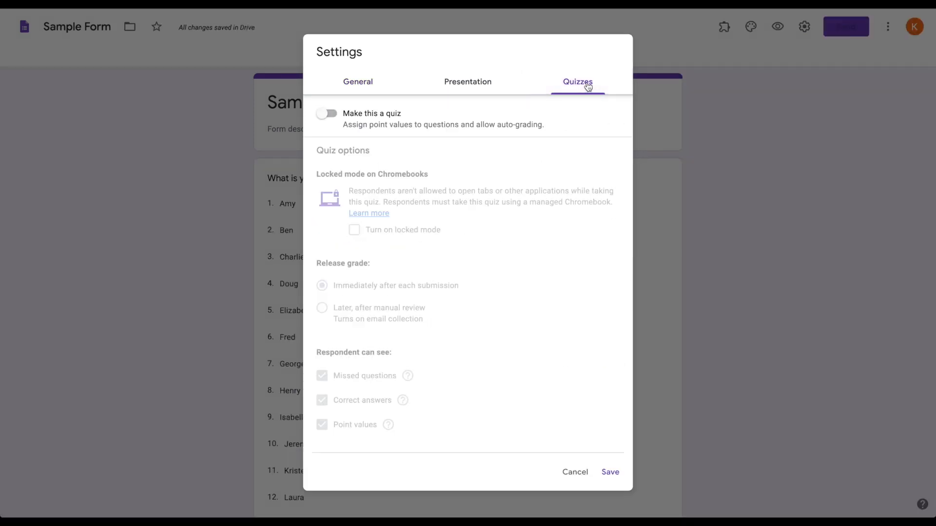
left_click(326, 115)
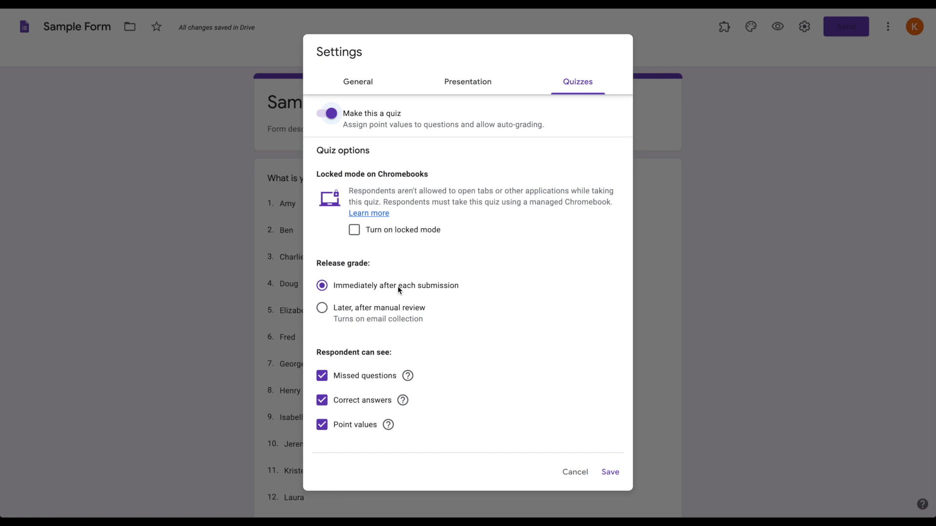
left_click(323, 309)
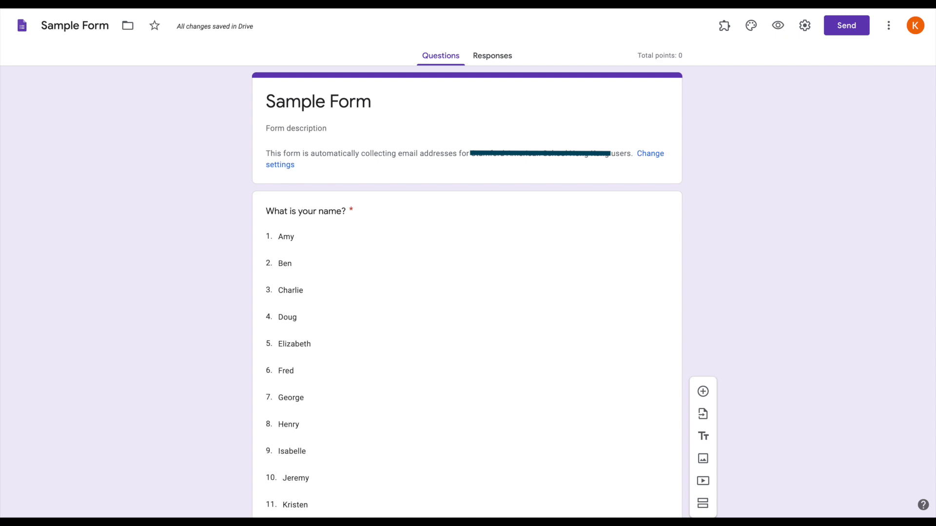
Assign 1 point to the "What is your name?" question in its answer key.
scroll(384, 158, "down", 3)
scroll(383, 159, "down", 6)
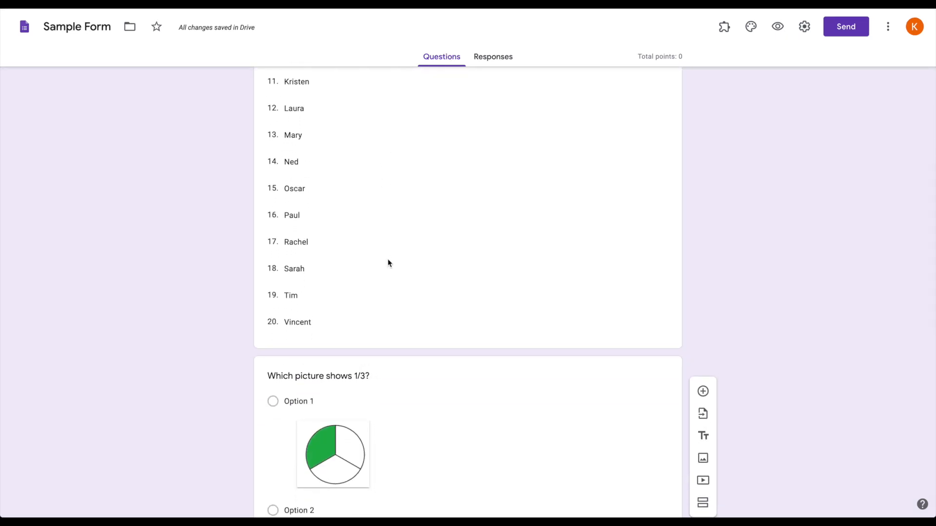
left_click(388, 336)
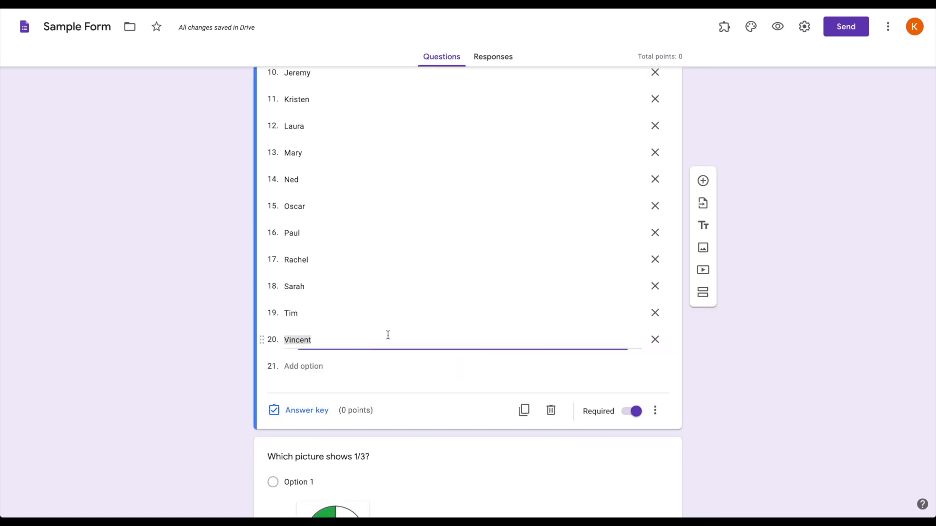
left_click(316, 415)
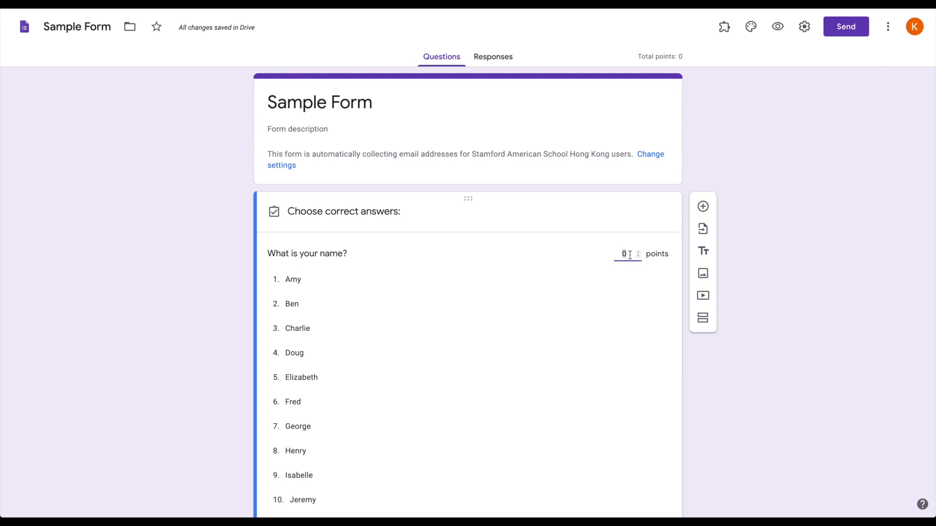
type("1")
Mark every name in the list as a correct answer to "What is your name?".
left_click(294, 280)
left_click(295, 306)
left_click(296, 330)
left_click(296, 354)
left_click(296, 379)
left_click(298, 402)
scroll(298, 402, "down", 5)
left_click(299, 290)
left_click(298, 314)
left_click(297, 339)
left_click(299, 363)
left_click(298, 388)
left_click(301, 413)
left_click(300, 437)
Set Option 1 as the correct answer to "Which picture shows 1/3?" and make the question worth 1 point.
scroll(462, 380, "down", 10)
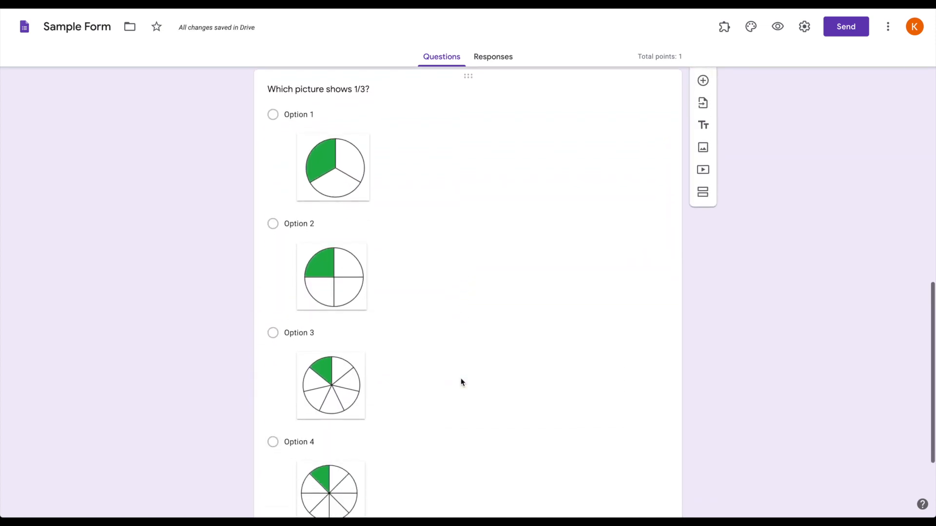
scroll(443, 429, "down", 2)
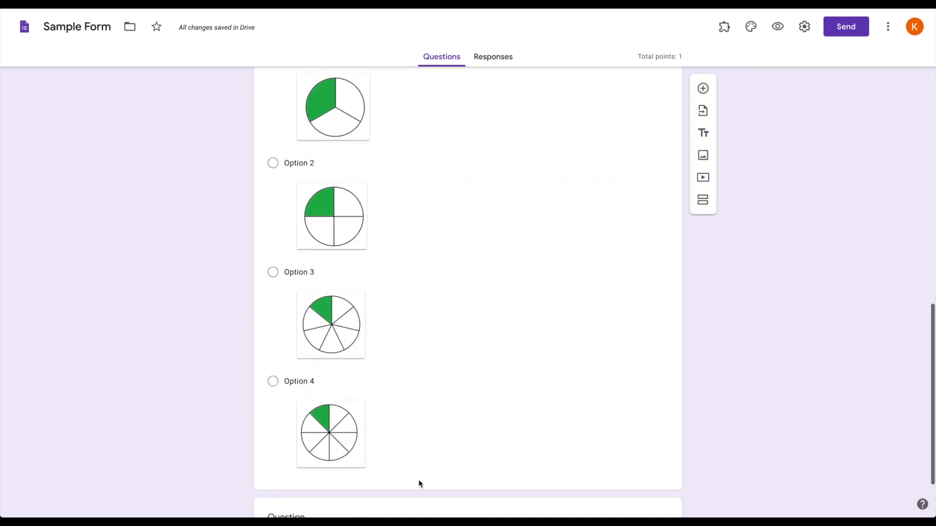
left_click(416, 483)
left_click(299, 509)
left_click(327, 209)
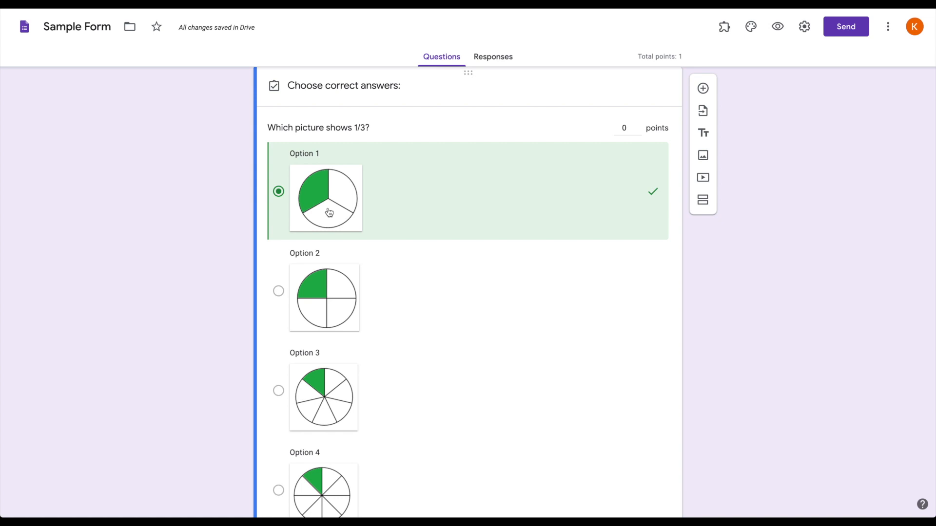
left_click(442, 285)
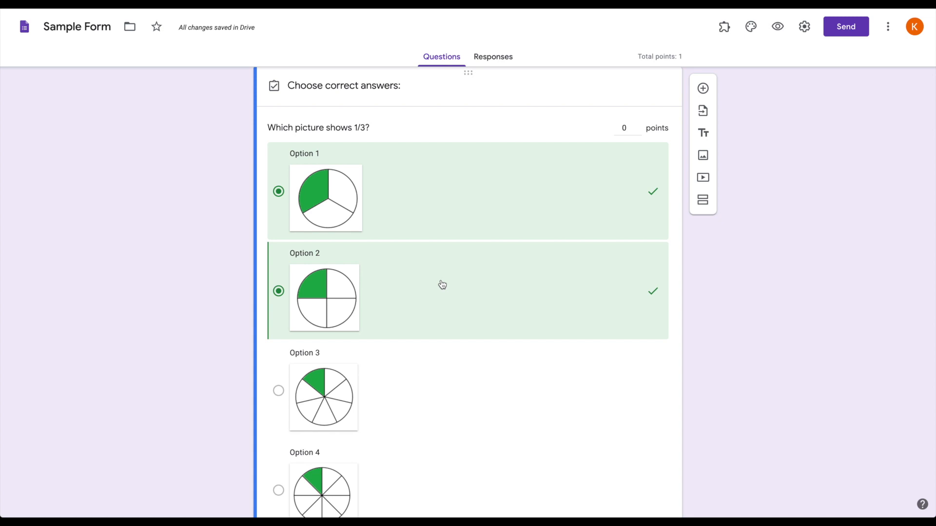
left_click(442, 285)
Title the blank checkboxes question "Which of the following photos show pairs of equivalent fractions?".
scroll(730, 275, "down", 5)
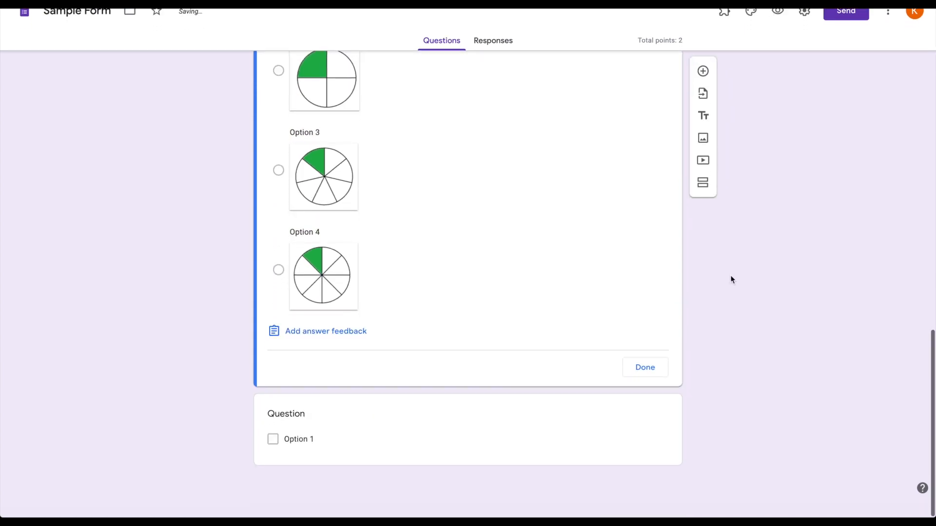
left_click(458, 432)
left_click(594, 331)
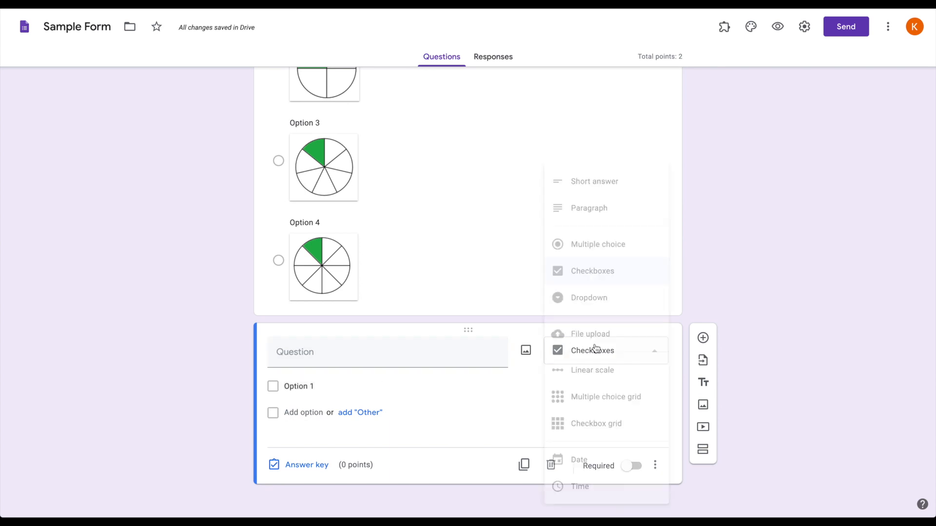
left_click(600, 282)
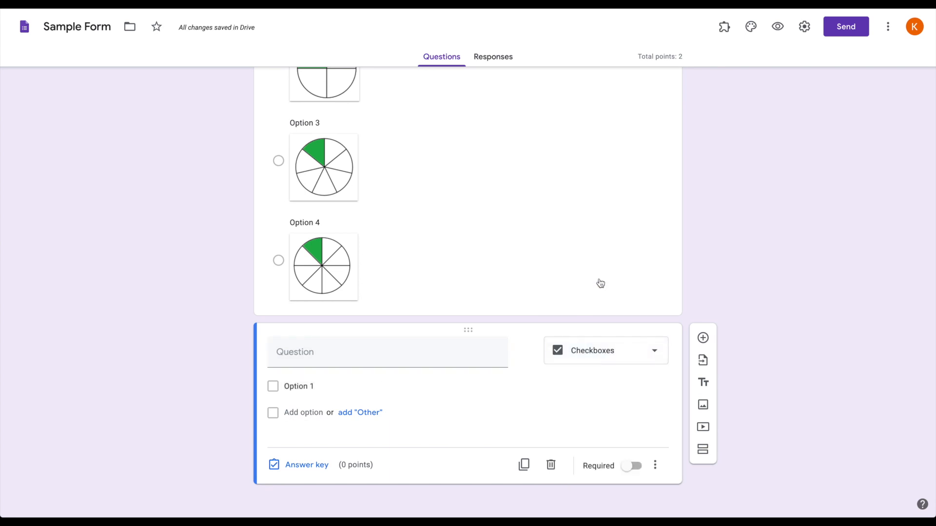
left_click(399, 364)
type("Which of the following photos show pairs of equivalent fractions?")
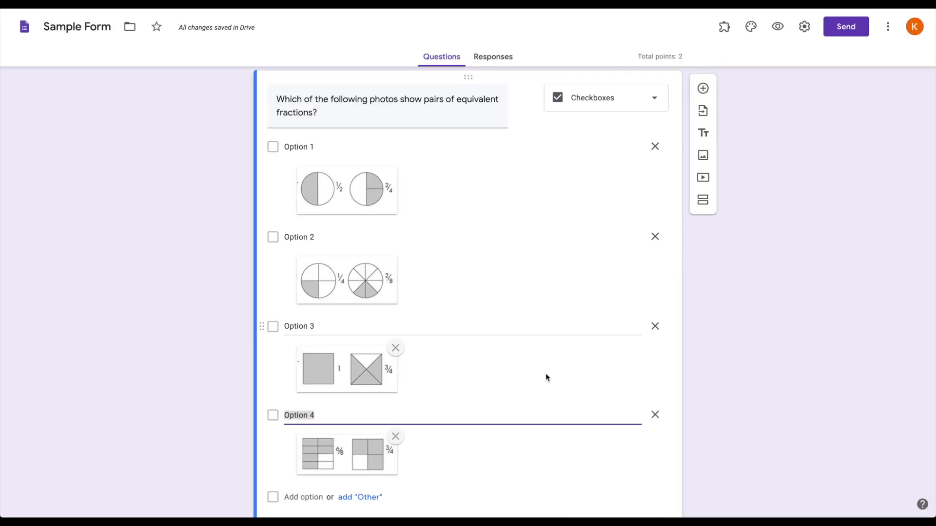
left_click(718, 353)
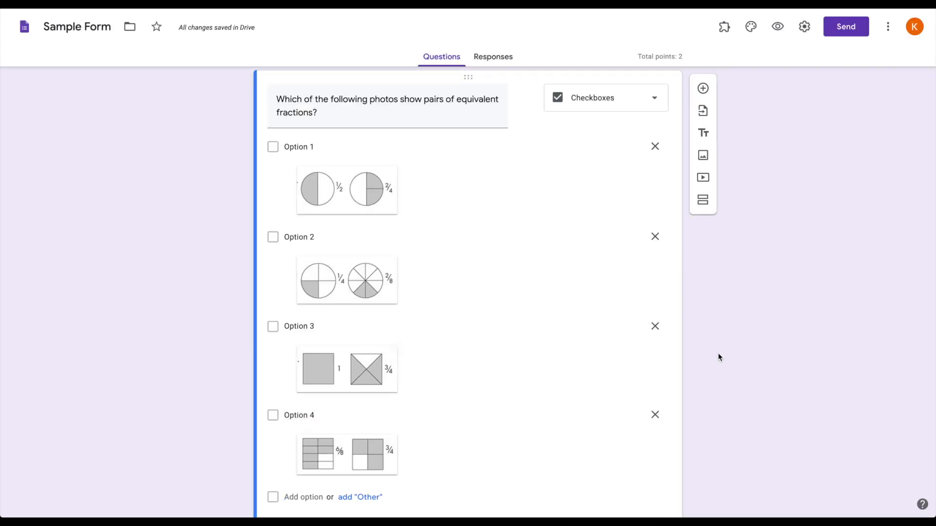
Mark Options 1, 2 and 4 as the correct answers in the equivalent fractions question's answer key.
scroll(558, 366, "down", 2)
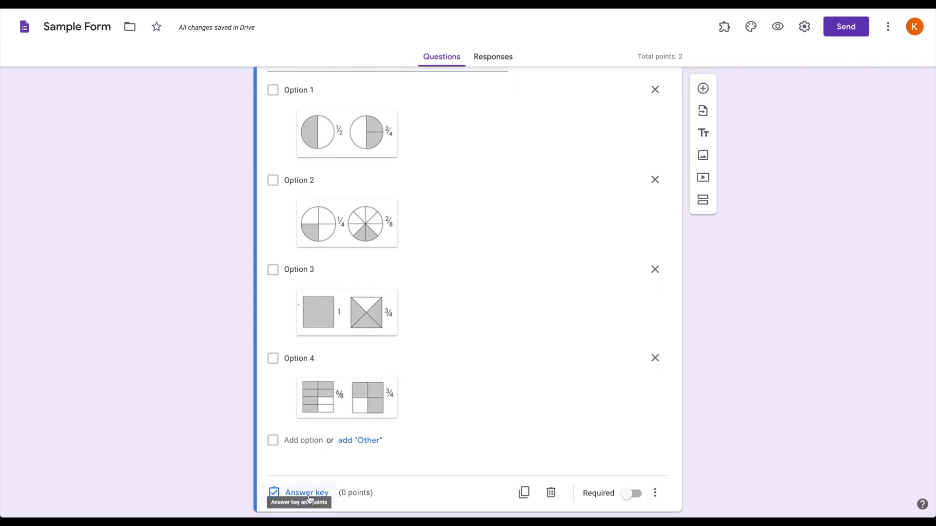
left_click(306, 492)
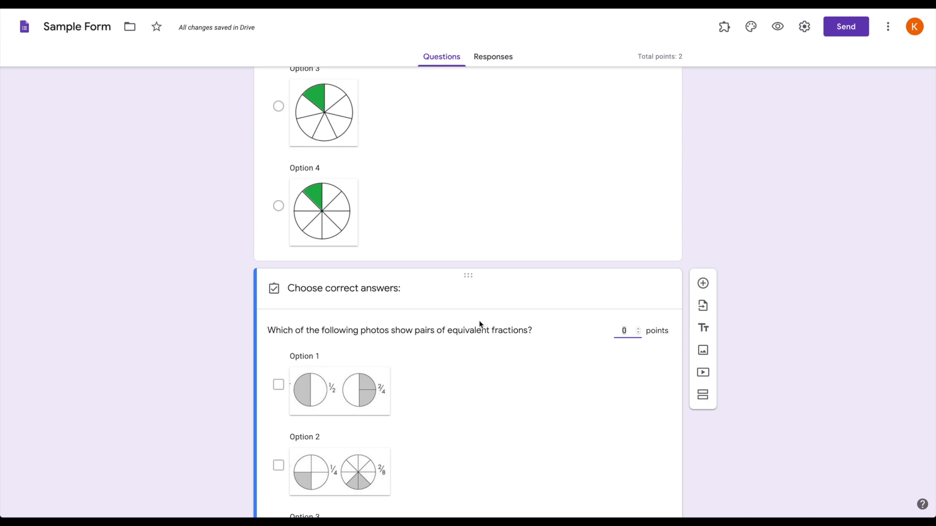
scroll(480, 322, "down", 3)
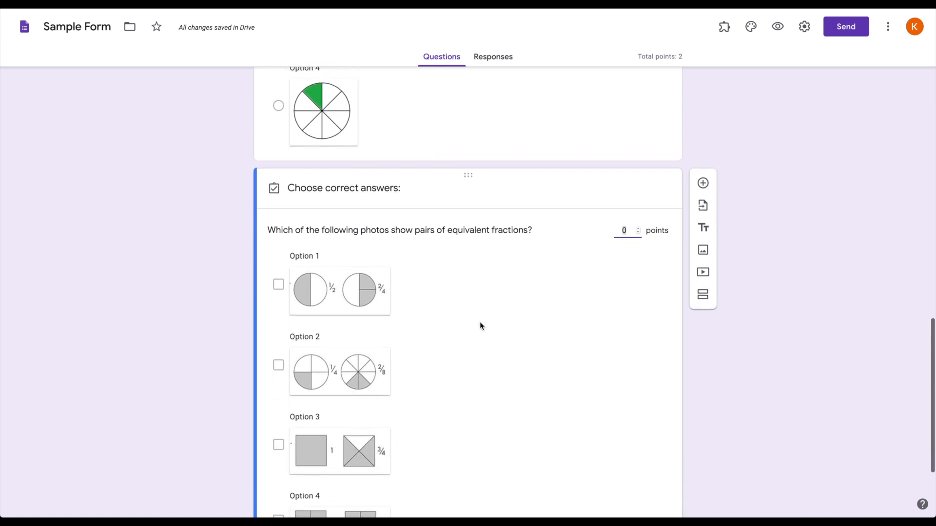
scroll(480, 322, "down", 1)
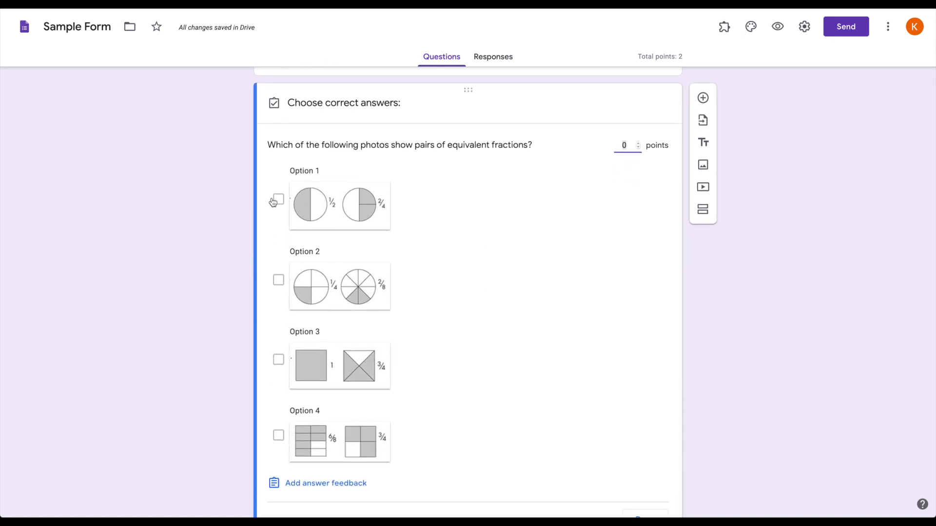
left_click(275, 200)
left_click(278, 281)
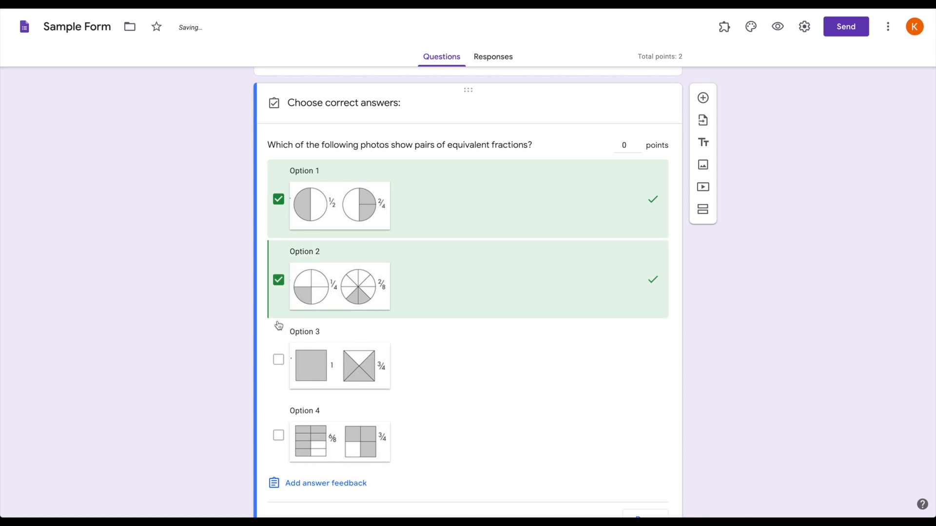
left_click(279, 437)
Add answer feedback "Remember, equivalent fractions have the same amount of the shape filled in!" for incorrect answers and "Great job!" for correct ones.
scroll(487, 337, "down", 1)
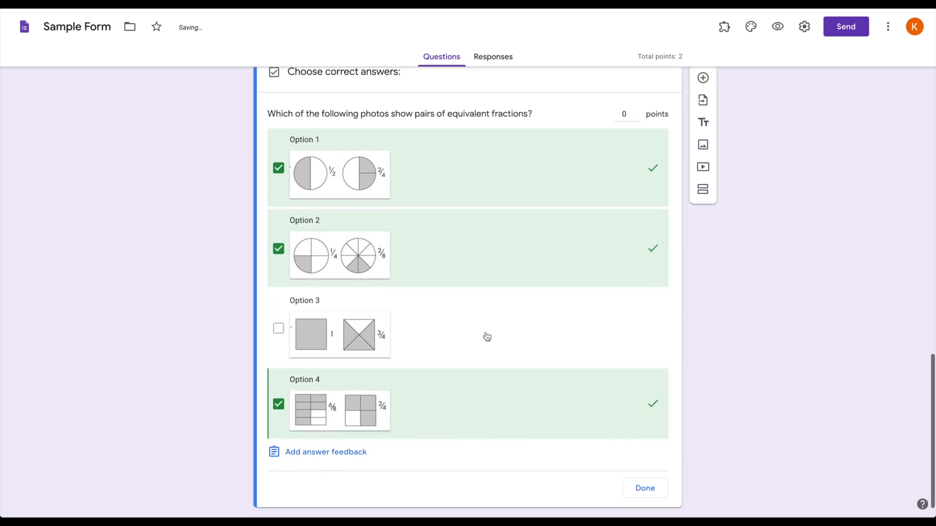
left_click(356, 458)
left_click(427, 130)
type("Remember, equivalent fractions have the same amount of the shape fille")
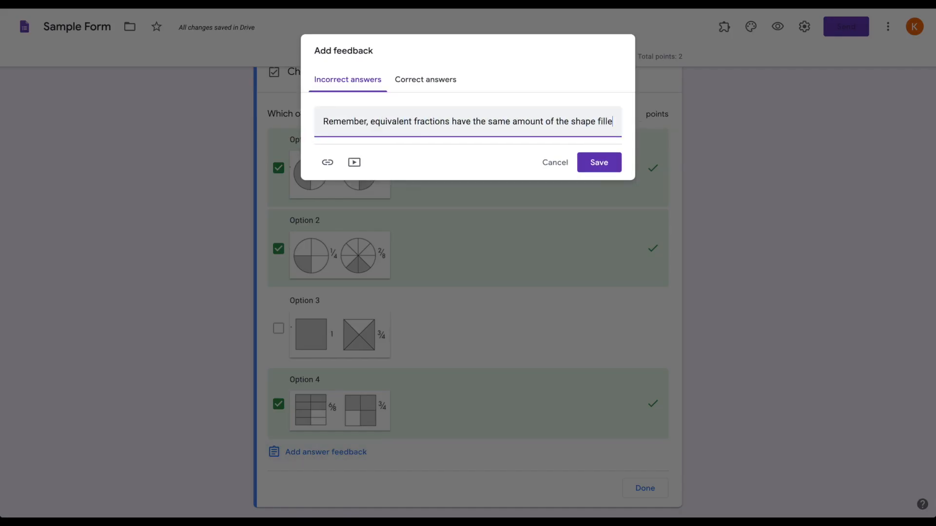
type("d in!")
left_click(431, 80)
left_click(410, 120)
type("Great job!")
left_click(593, 168)
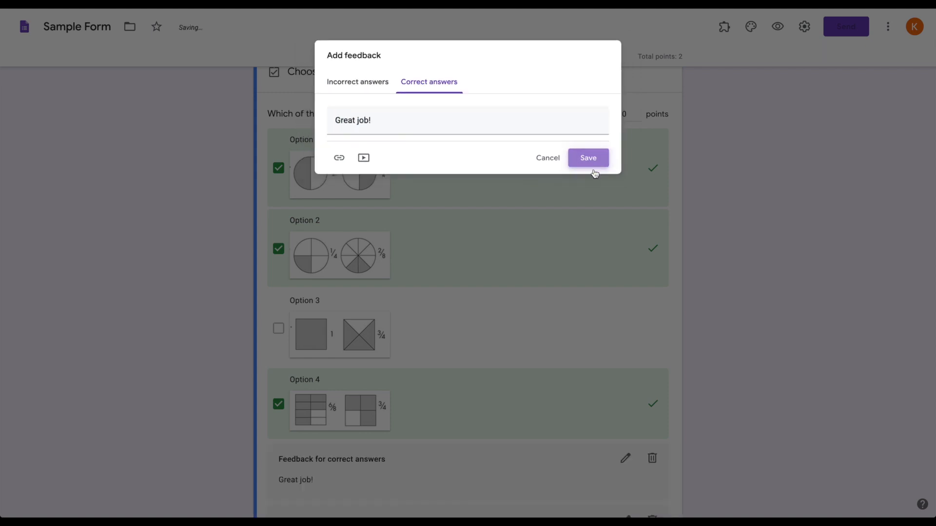
Mark Option 4 as an additional correct answer to "Which picture shows 1/3?".
scroll(511, 276, "down", 3)
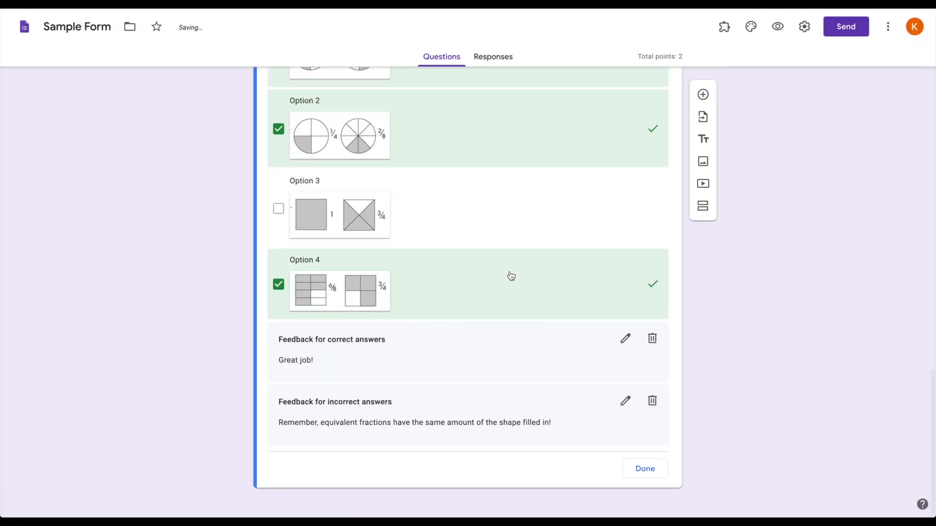
scroll(508, 275, "up", 5)
left_click(501, 286)
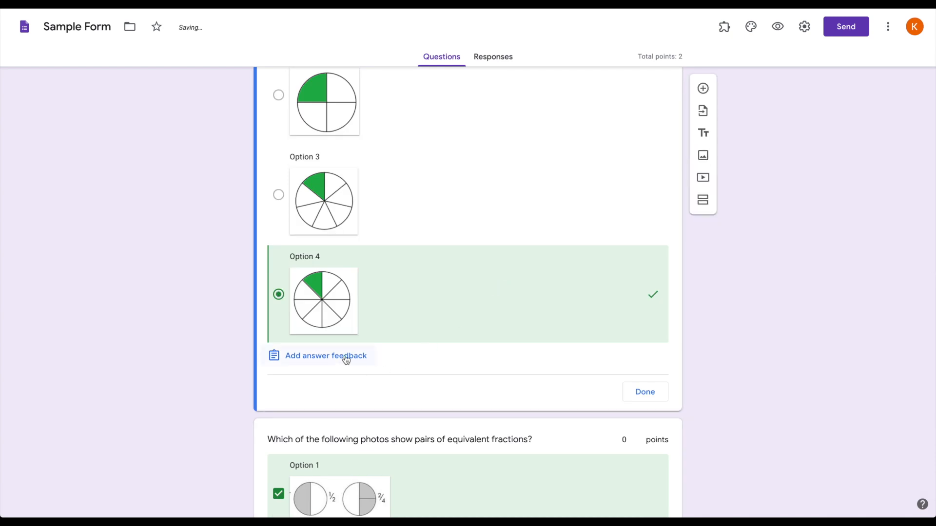
Assign 3 points to the equivalent fractions question and close its answer key.
scroll(481, 390, "down", 6)
left_click(482, 393)
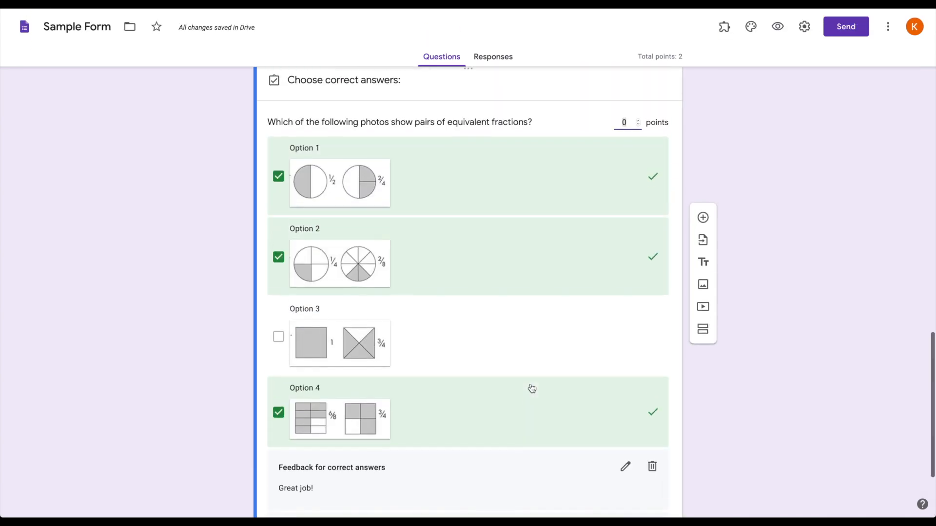
scroll(529, 388, "down", 3)
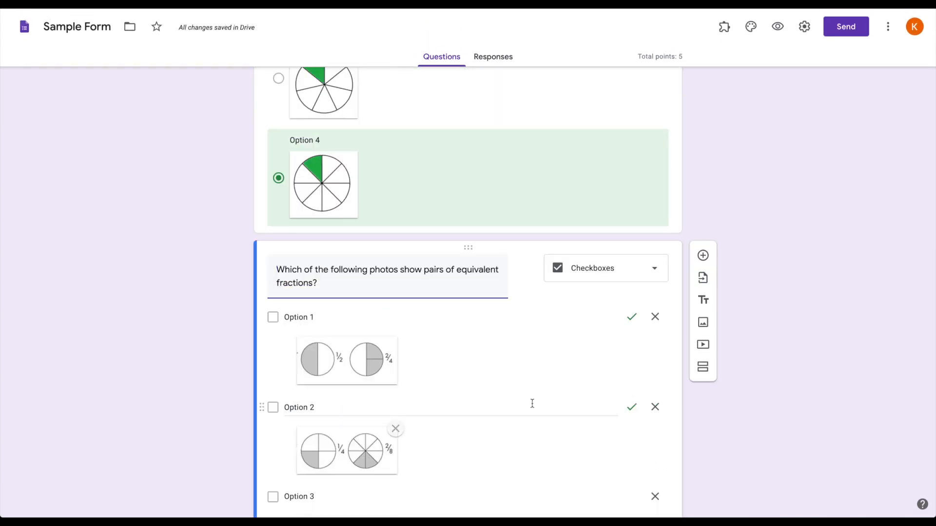
Make the equivalent fractions question required.
scroll(533, 405, "down", 4)
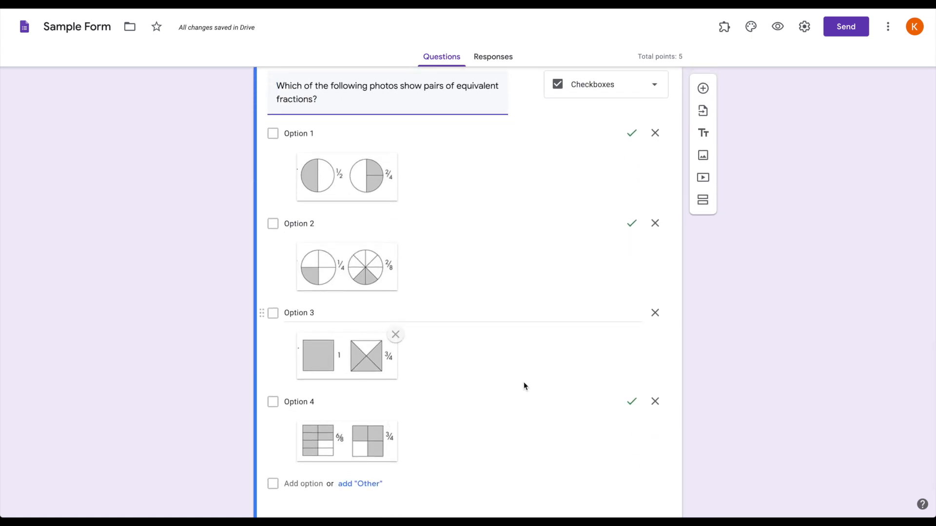
scroll(523, 381, "down", 2)
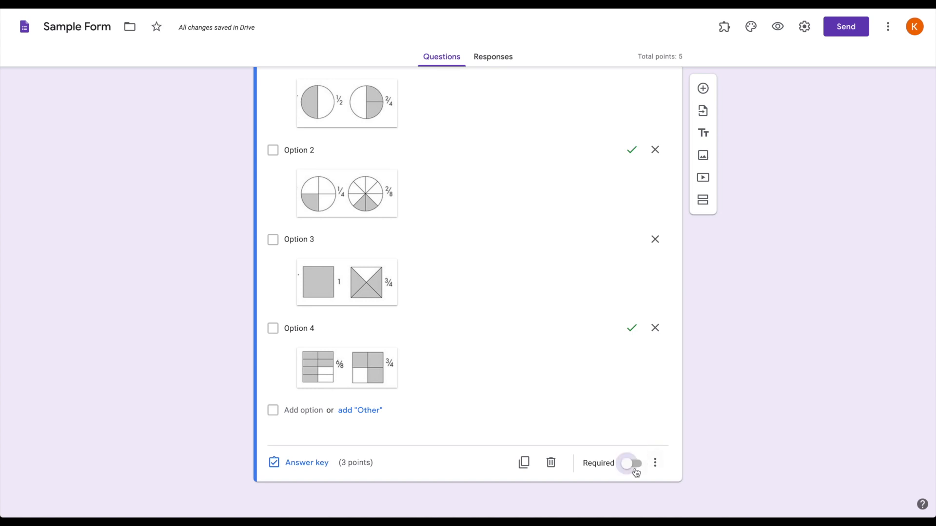
left_click(633, 464)
Add the description "Hint: There will be more than one answer chosen" to the equivalent fractions question.
left_click(655, 464)
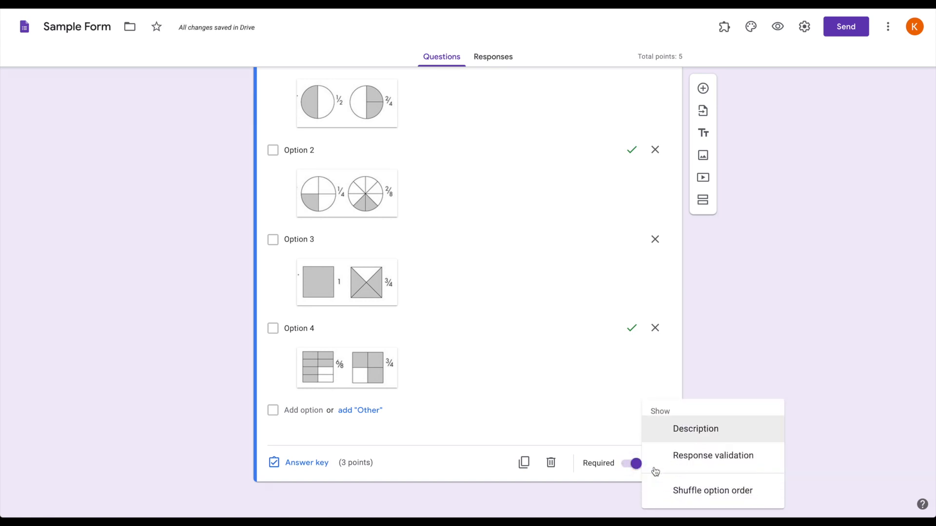
left_click(704, 430)
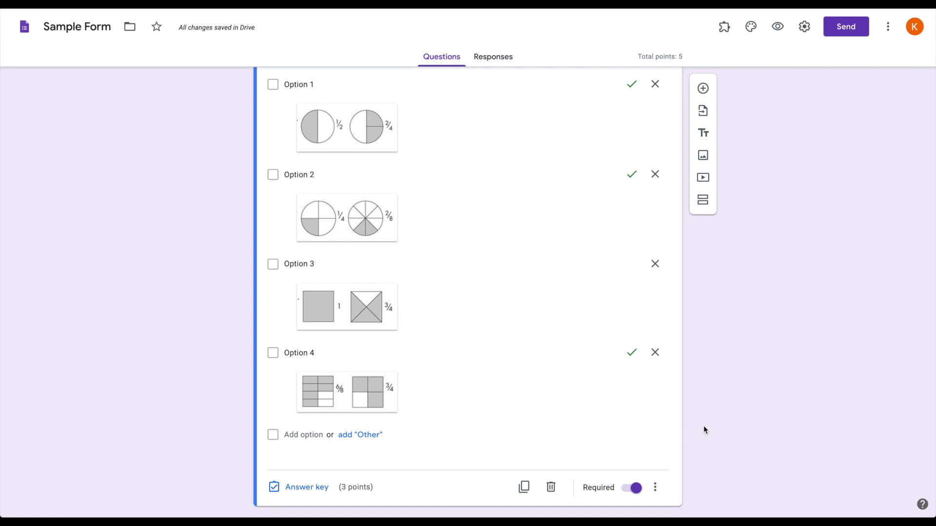
scroll(477, 414, "up", 4)
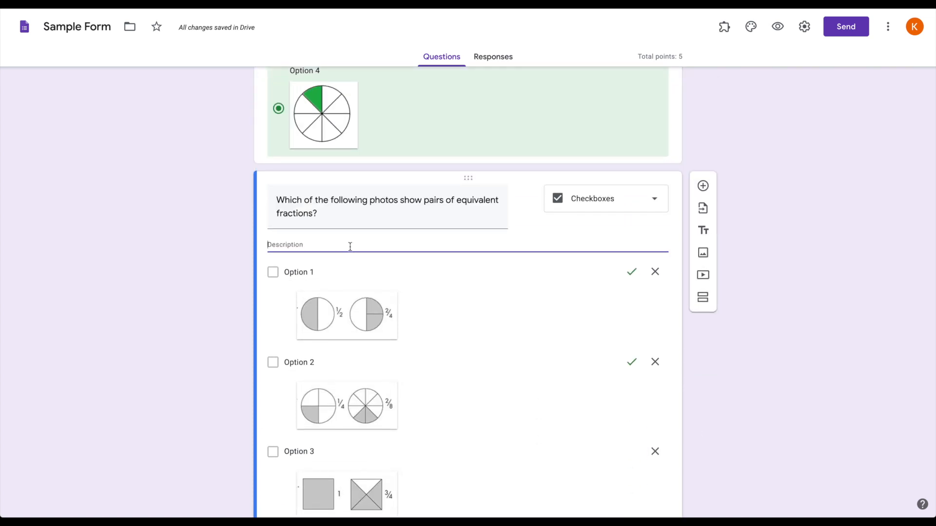
type("Hint: There will be more than one answer chosen")
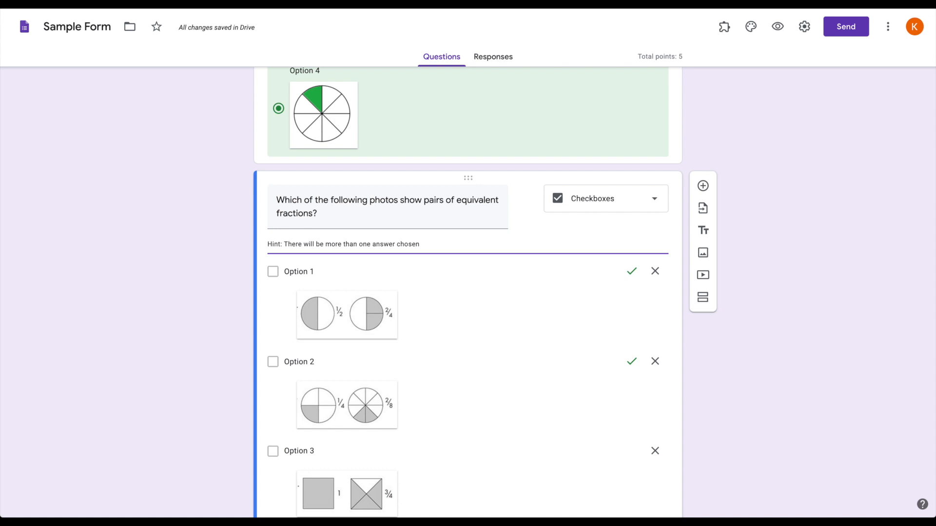
left_click(767, 236)
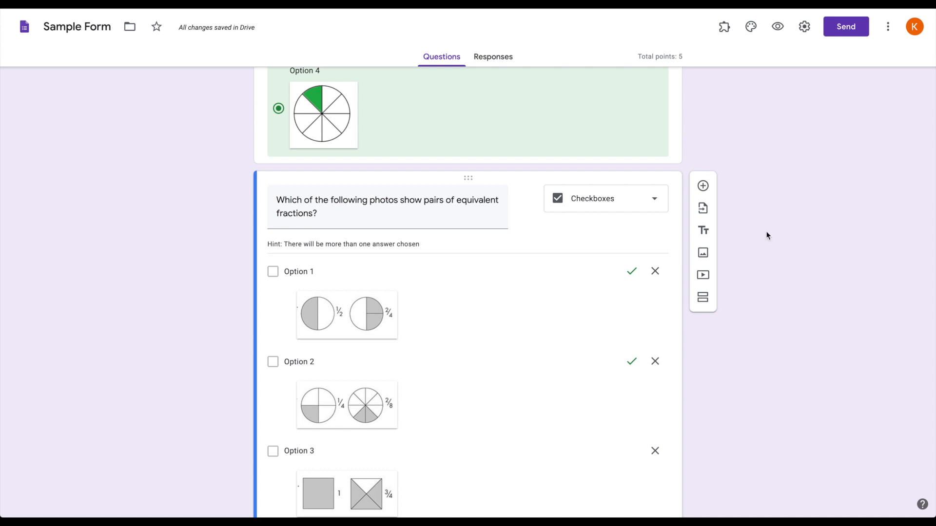
Copy the form's full shareable link from the send options.
scroll(766, 235, "down", 4)
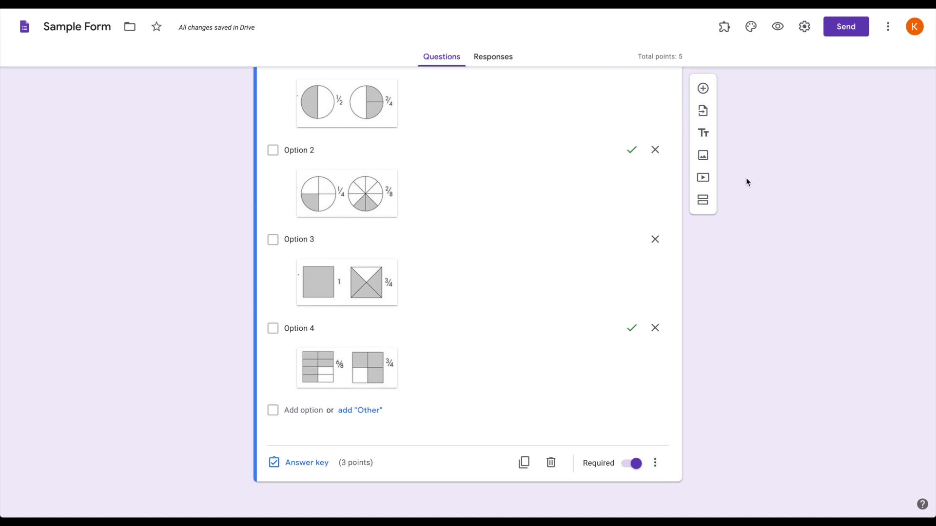
left_click(861, 32)
left_click(425, 122)
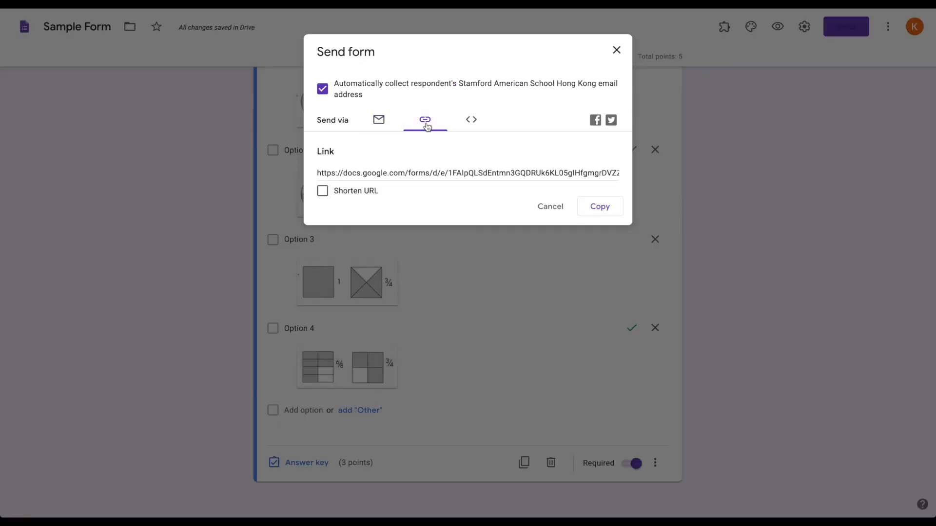
left_click(565, 178)
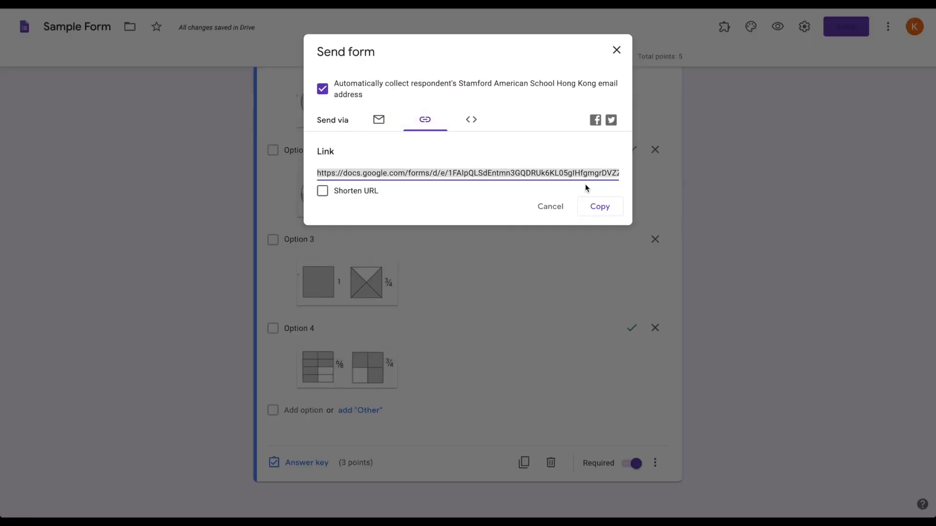
left_click(599, 206)
scroll(589, 426, "up", 15)
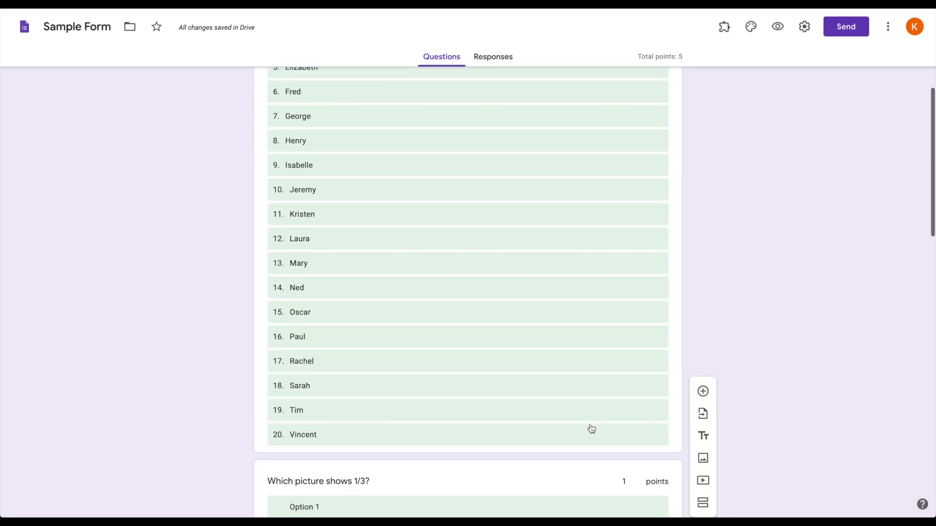
scroll(592, 428, "up", 5)
scroll(590, 428, "down", 20)
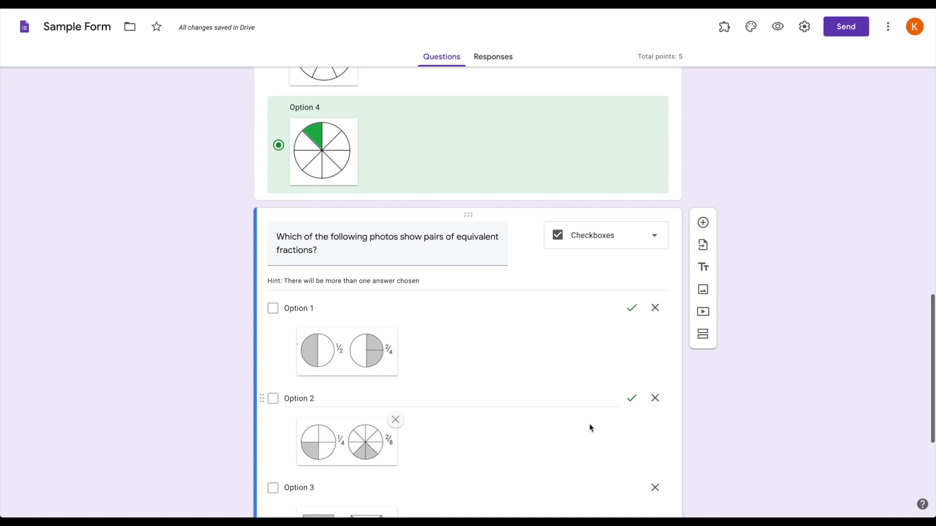
scroll(589, 427, "down", 3)
scroll(590, 427, "down", 2)
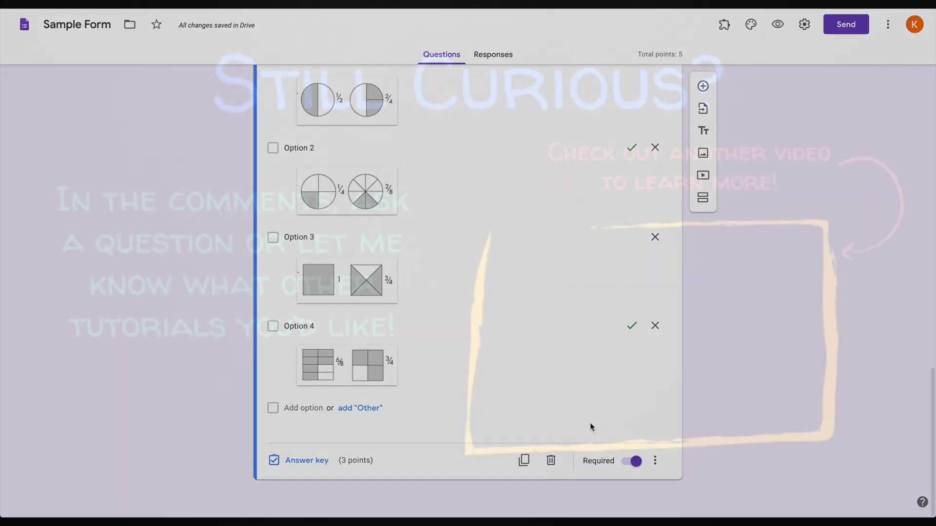